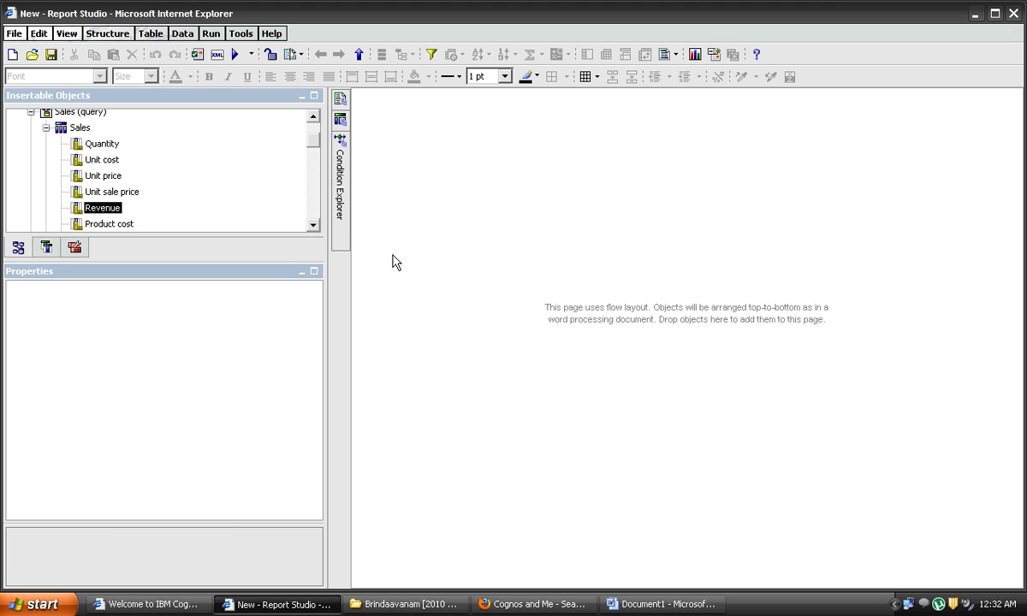
- Create a new blank crosstab report from the New dialog
left_click(13, 55)
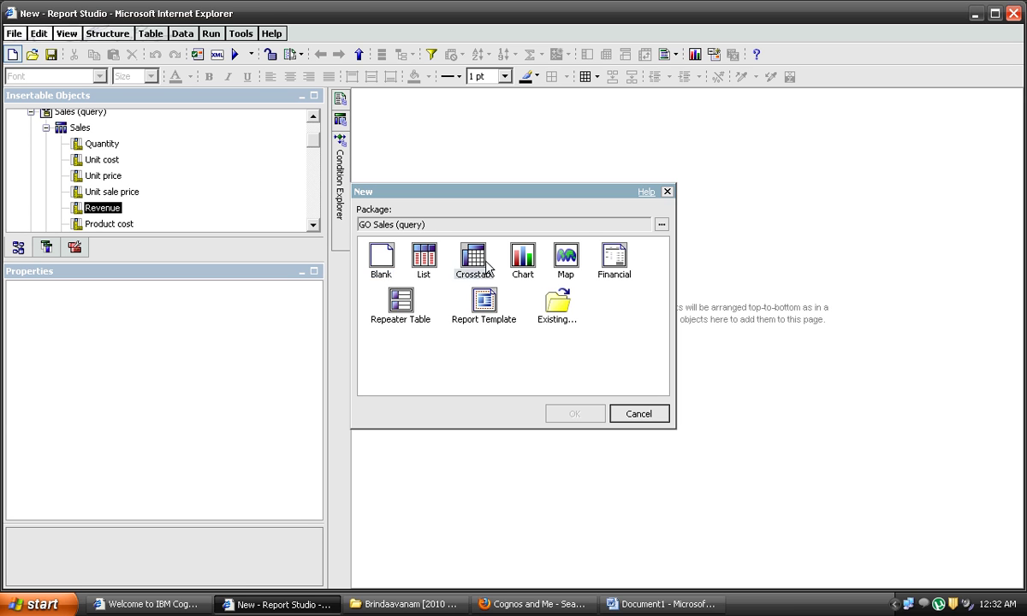
double_click(382, 273)
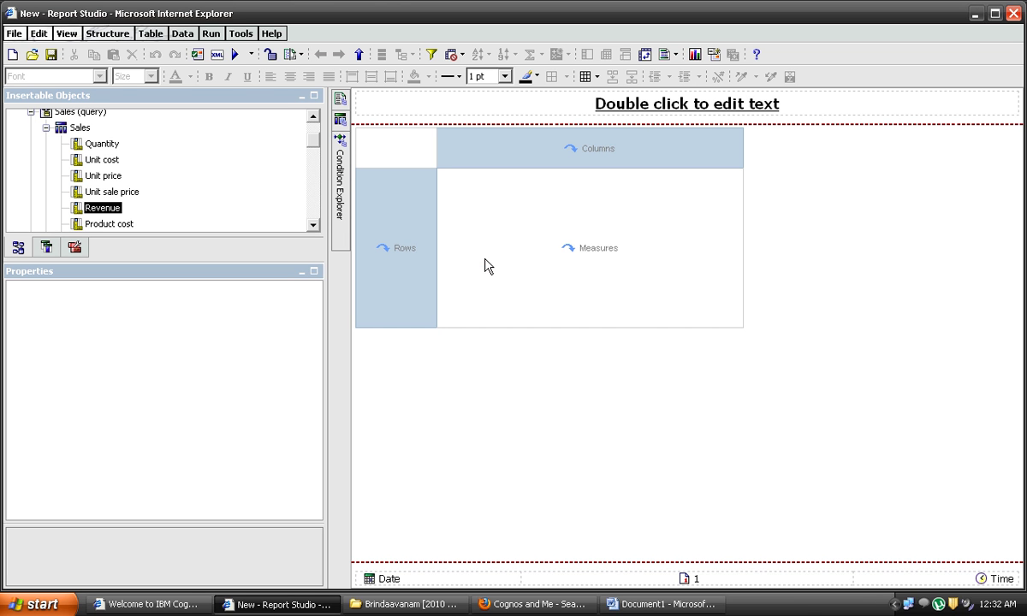
- Paste 'Disabling Drill Through on Totals in Crosstab' into the report title placeholder
double_click(647, 110)
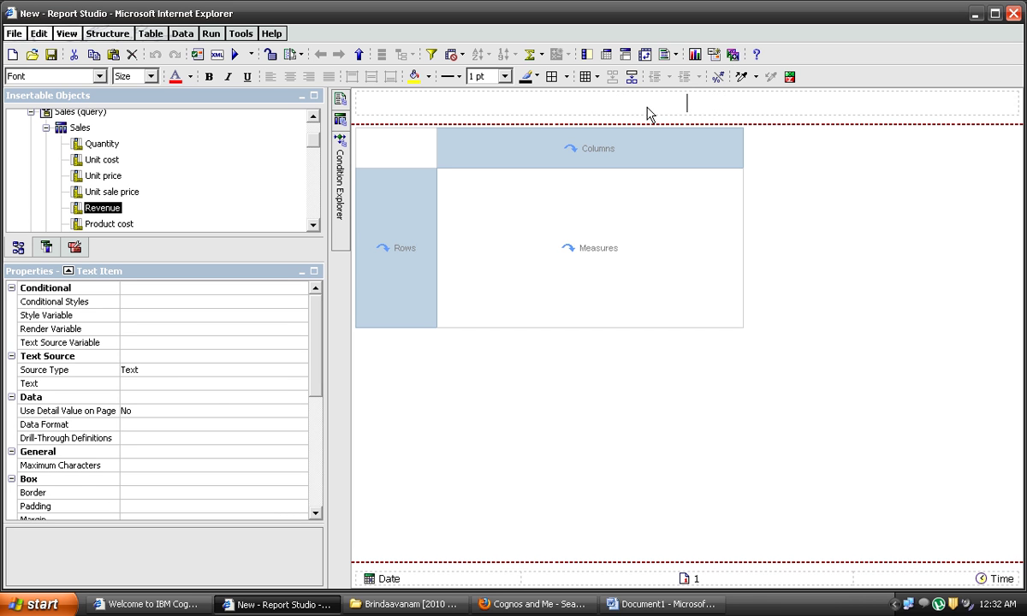
type("Disabling Drill Through on Totals in Crosstab")
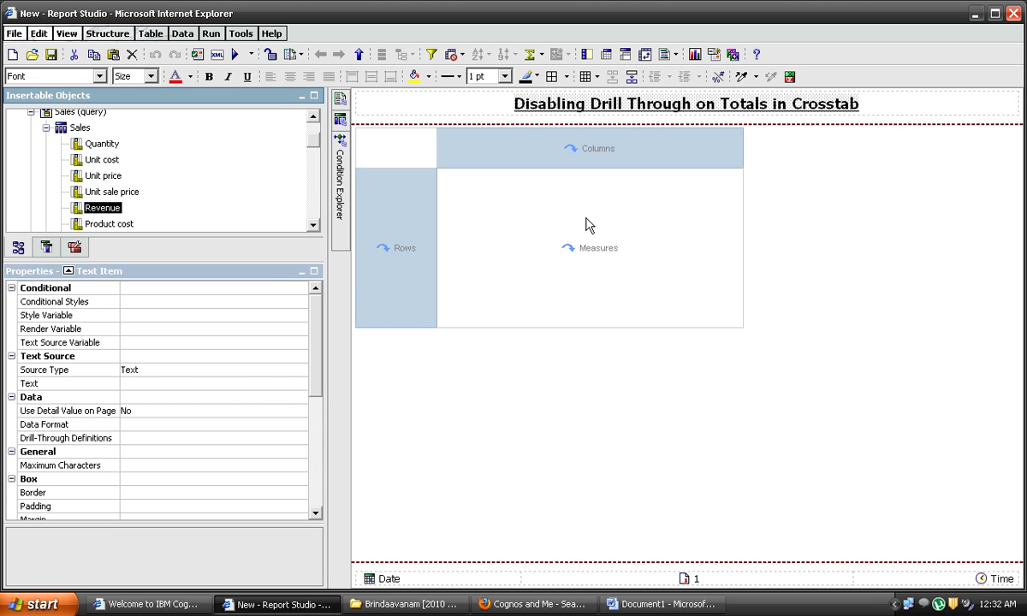
- Place Revenue in Measures, Year in Columns and Order method in Rows
left_click_drag(587, 224, 580, 269)
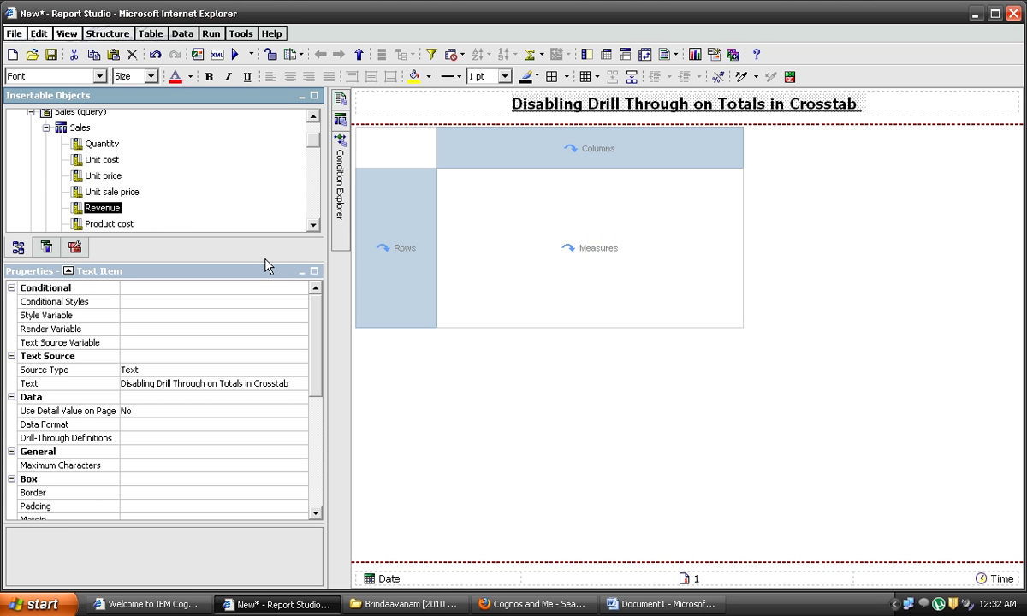
scroll(163, 201, "down", 5)
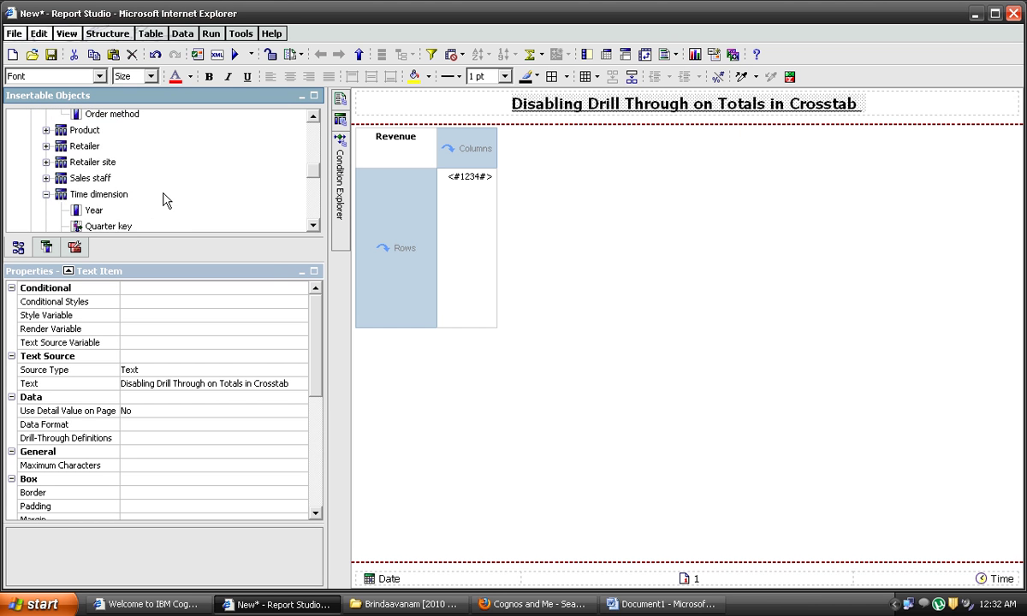
scroll(160, 202, "up", 1)
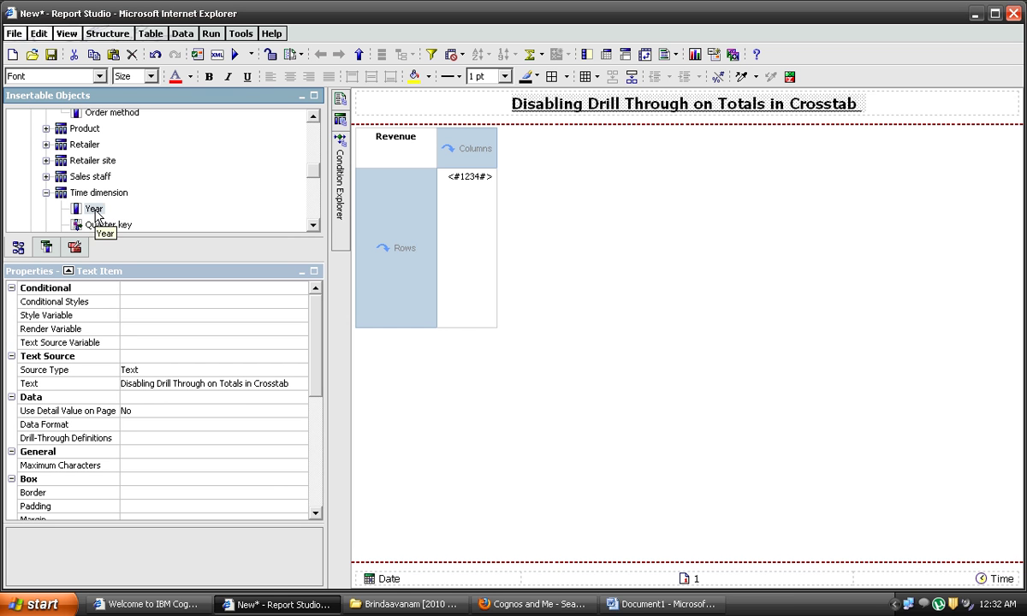
left_click_drag(96, 214, 457, 147)
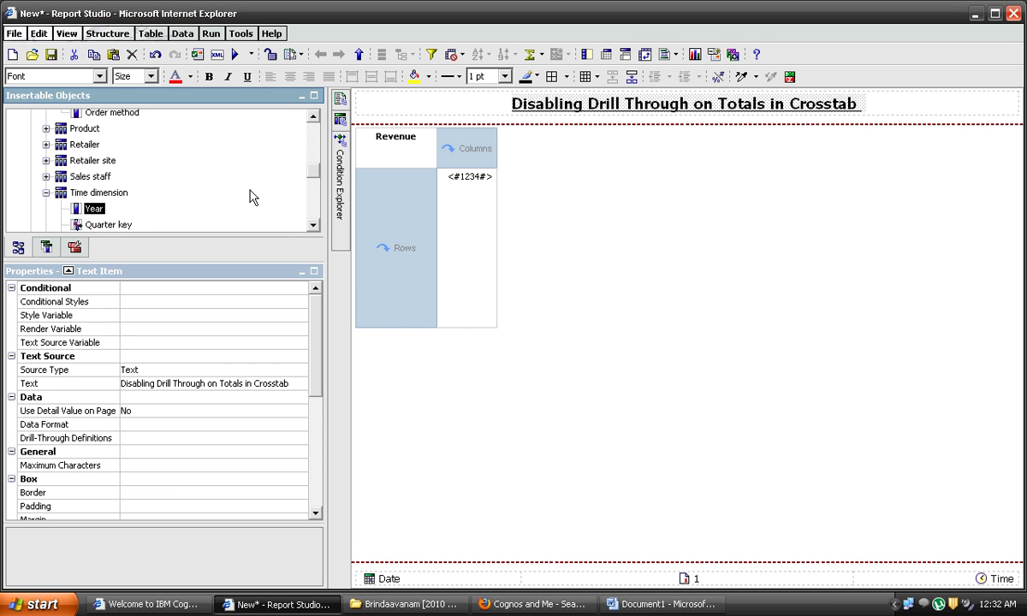
scroll(250, 190, "up", 2)
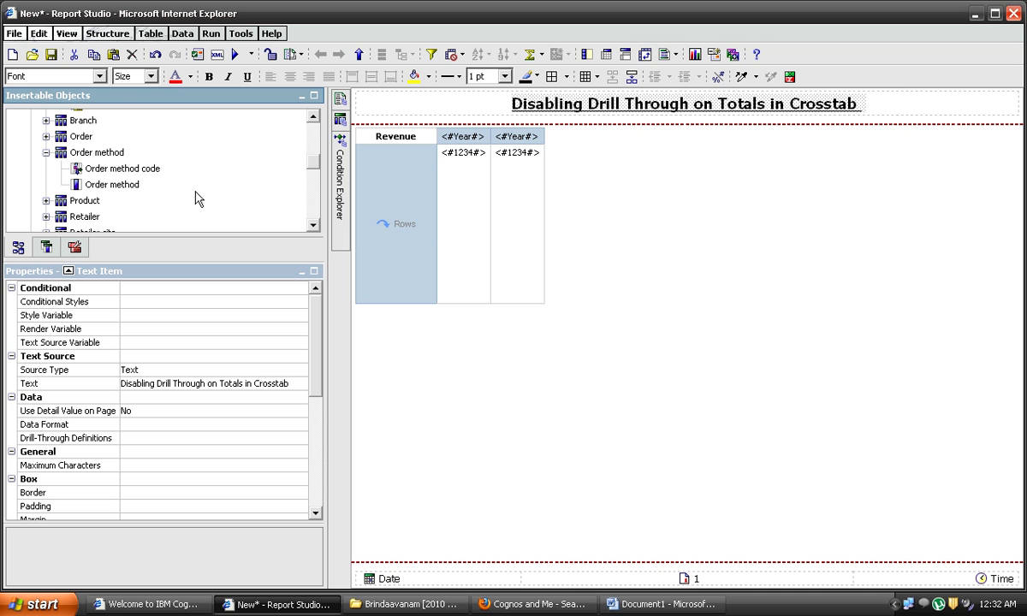
left_click_drag(116, 185, 398, 211)
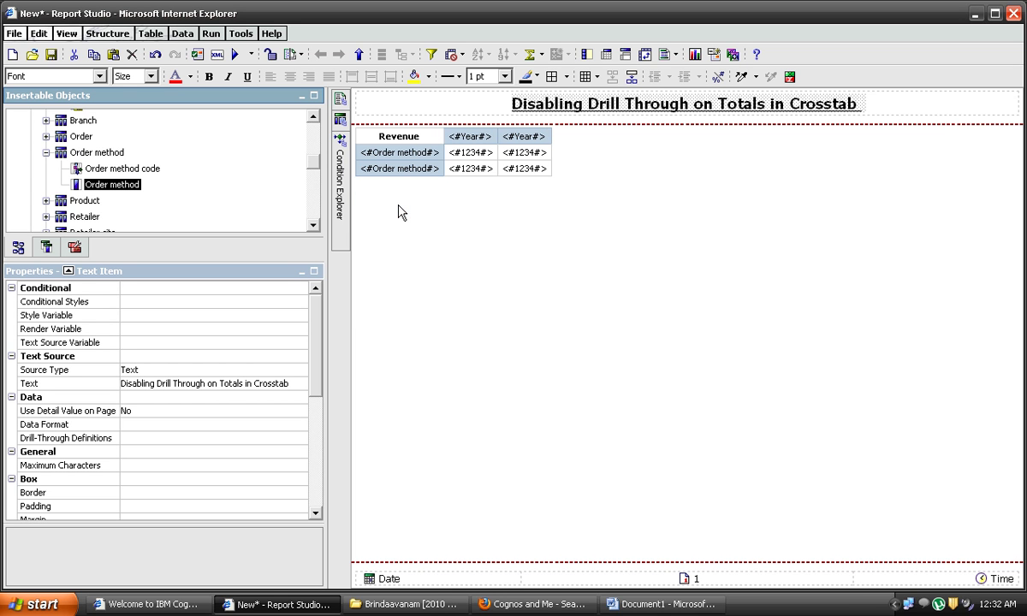
- Apply the Total aggregate to the Year columns, adding a Total(Year) column
left_click(547, 140)
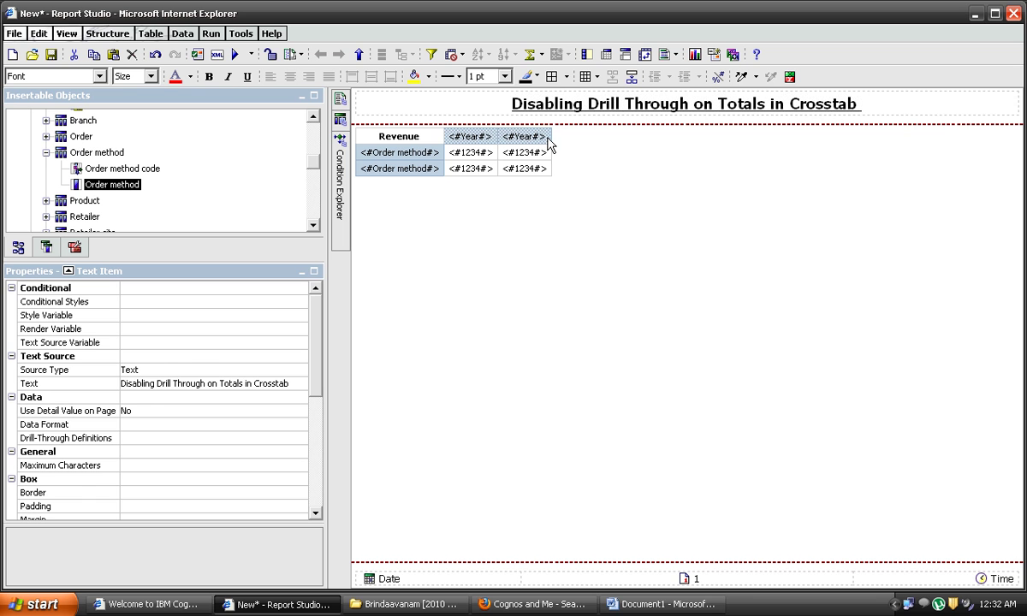
left_click(541, 54)
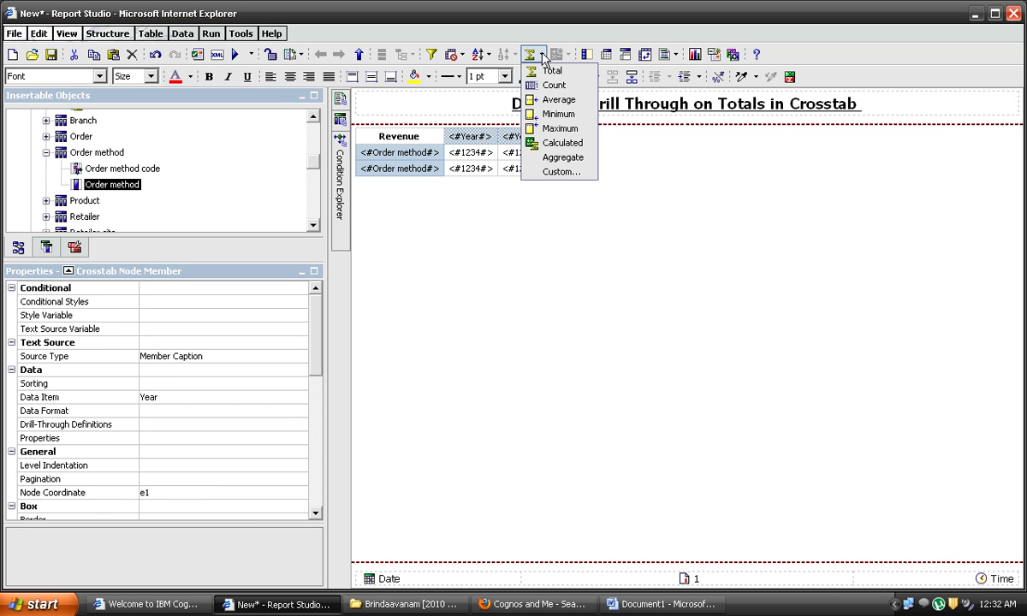
left_click(548, 72)
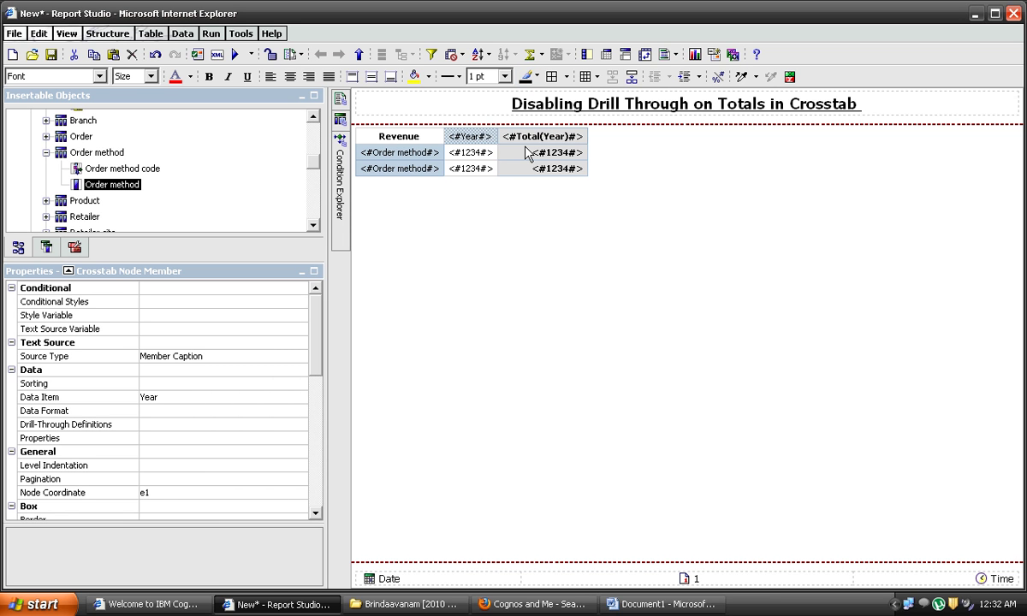
- Give the Revenue cells a drill-through definition targeting the Drill report
left_click(472, 159)
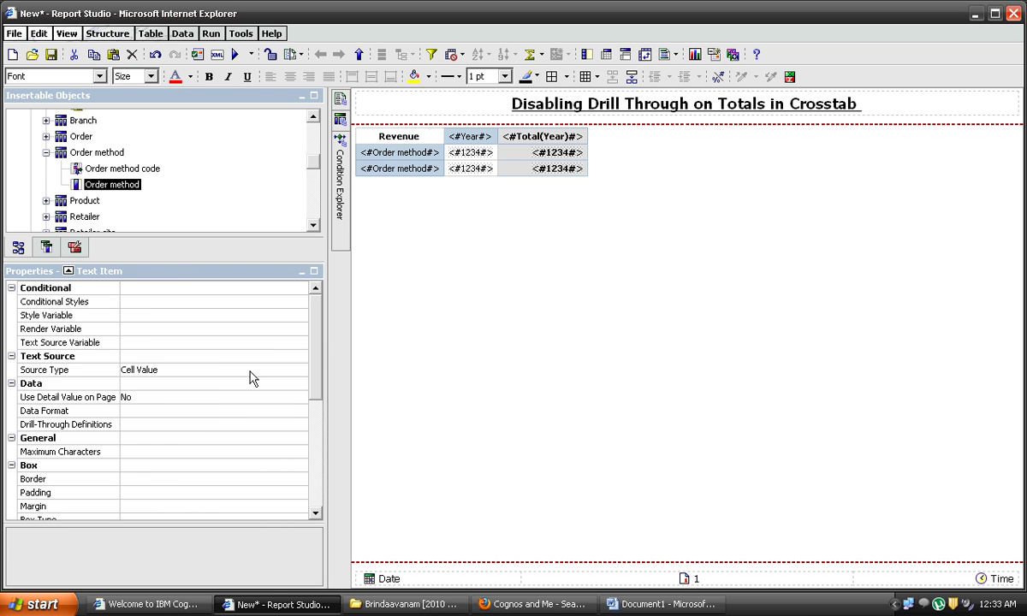
left_click(242, 426)
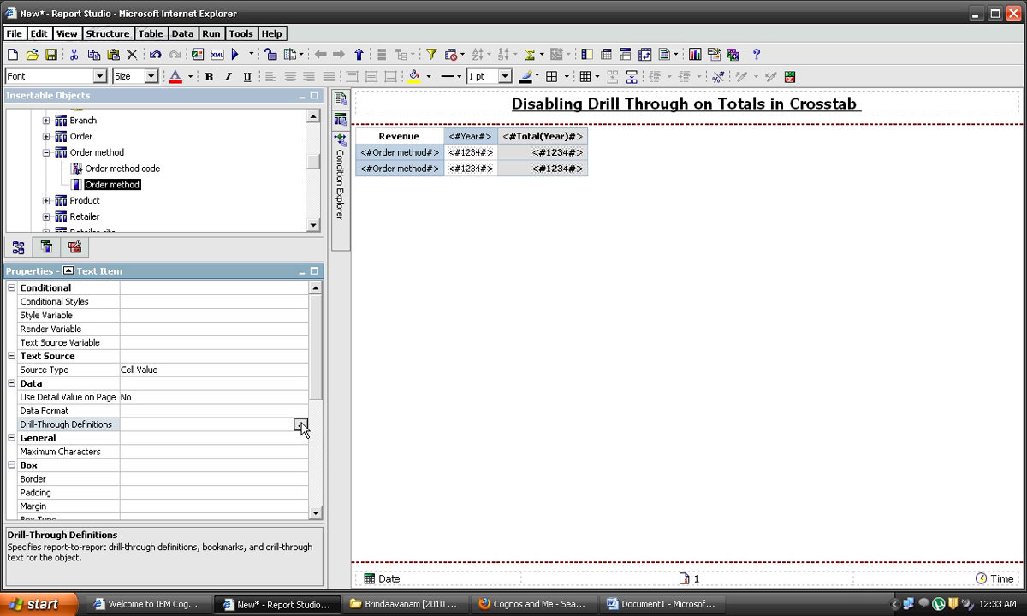
left_click(301, 424)
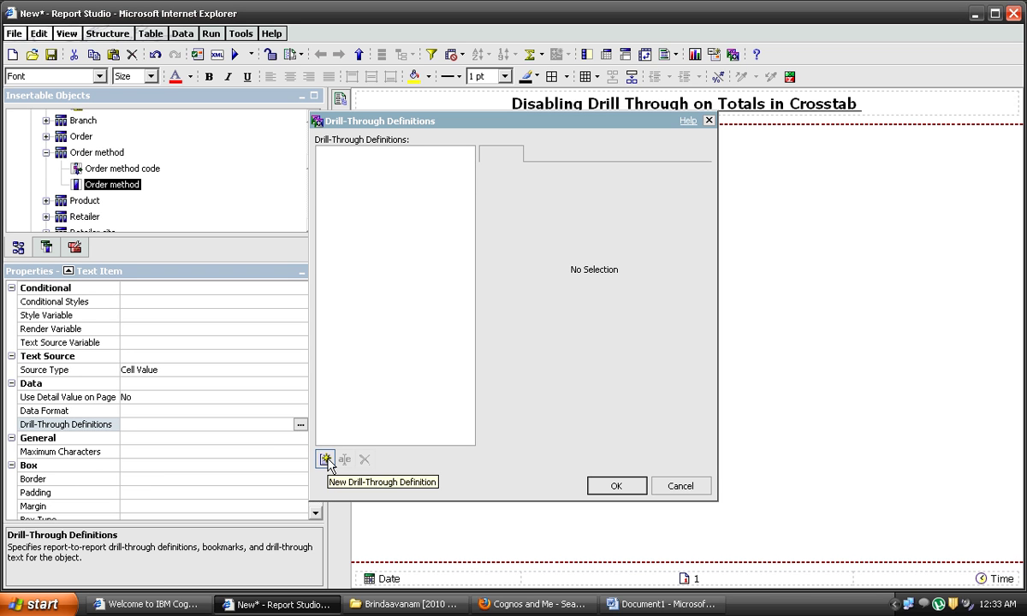
left_click(327, 459)
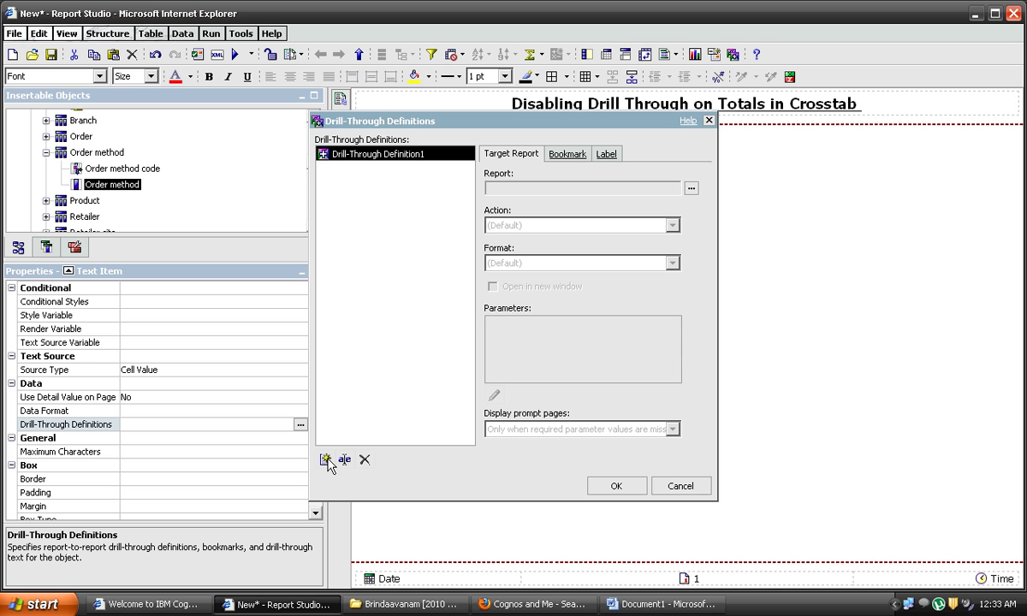
left_click(691, 188)
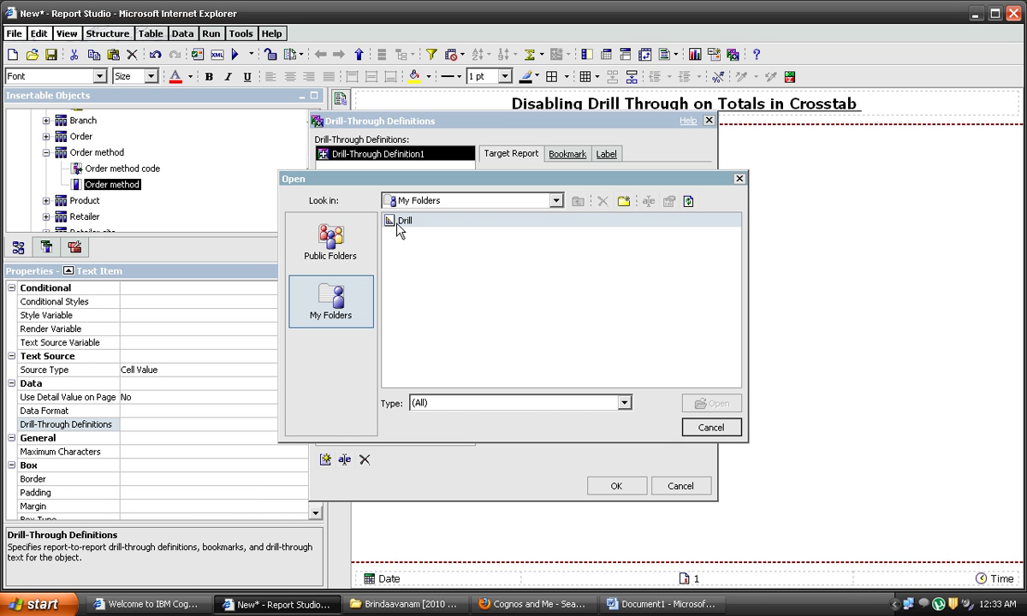
left_click(400, 221)
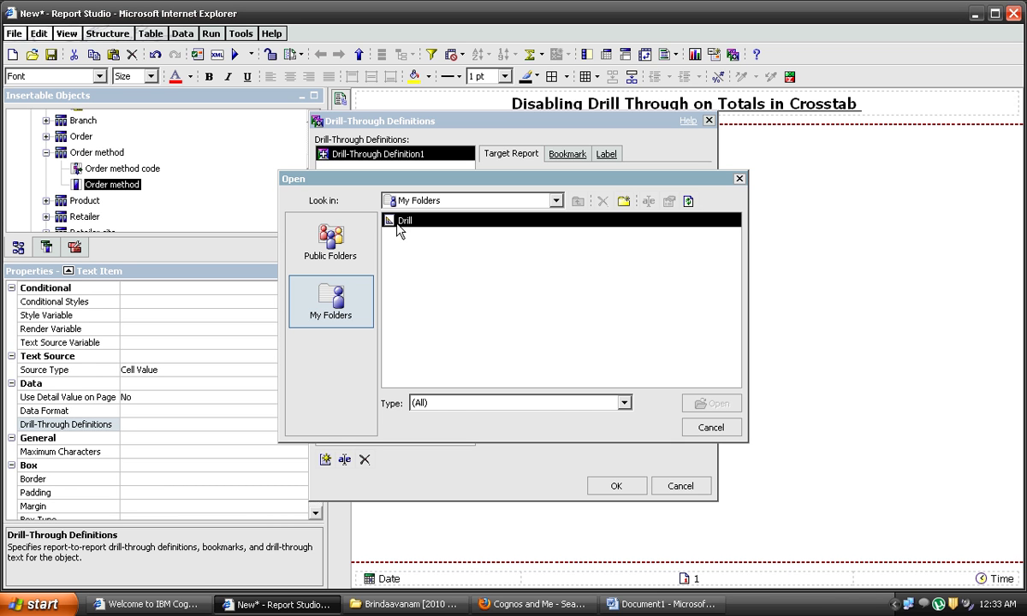
double_click(397, 222)
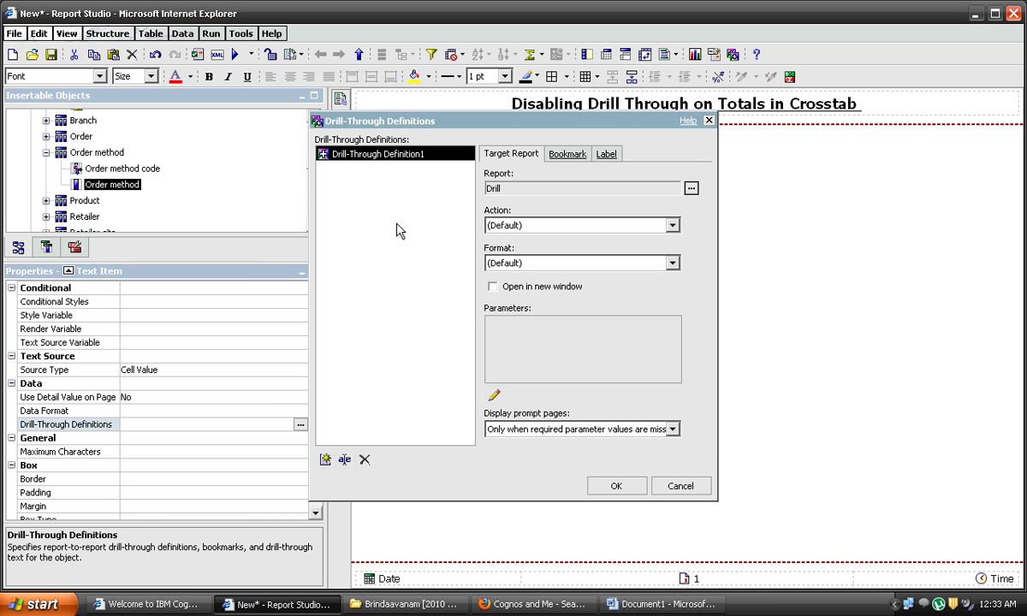
left_click(617, 486)
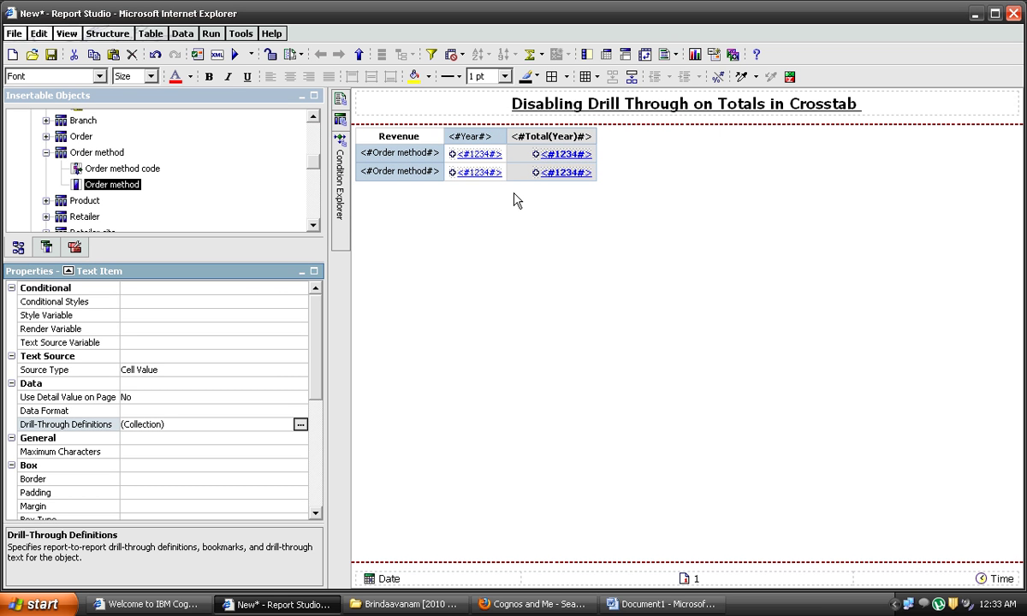
- Run the report maximized and test whether the Telephone total drills through
left_click(235, 55)
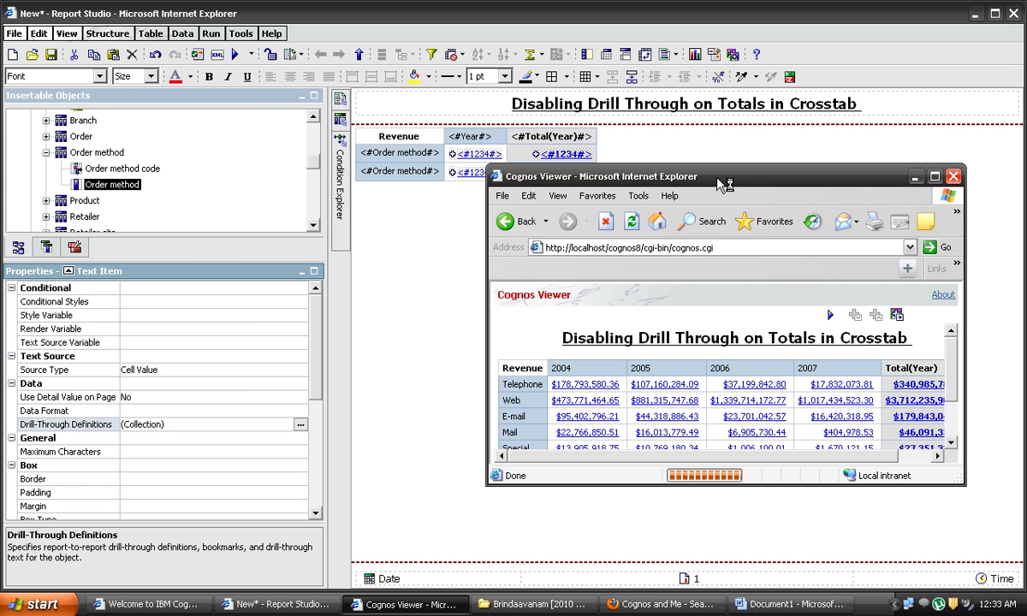
double_click(717, 185)
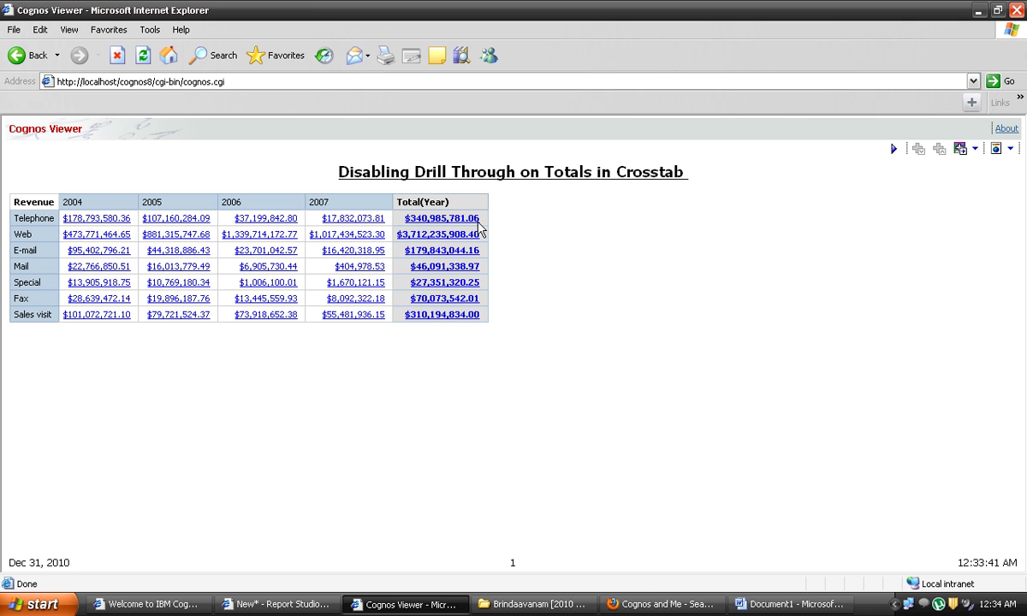
left_click_drag(481, 221, 416, 224)
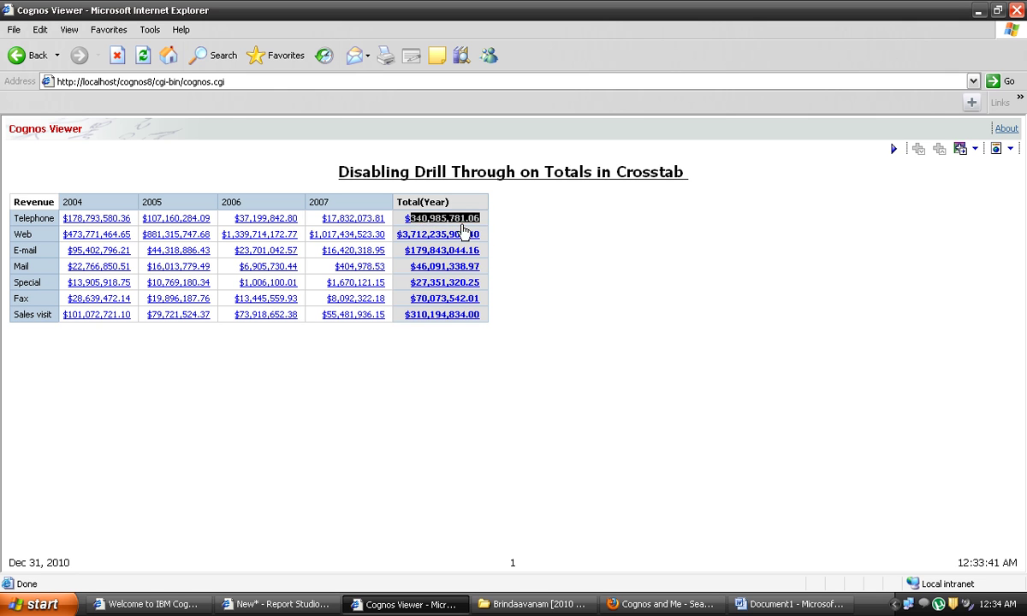
left_click(479, 225)
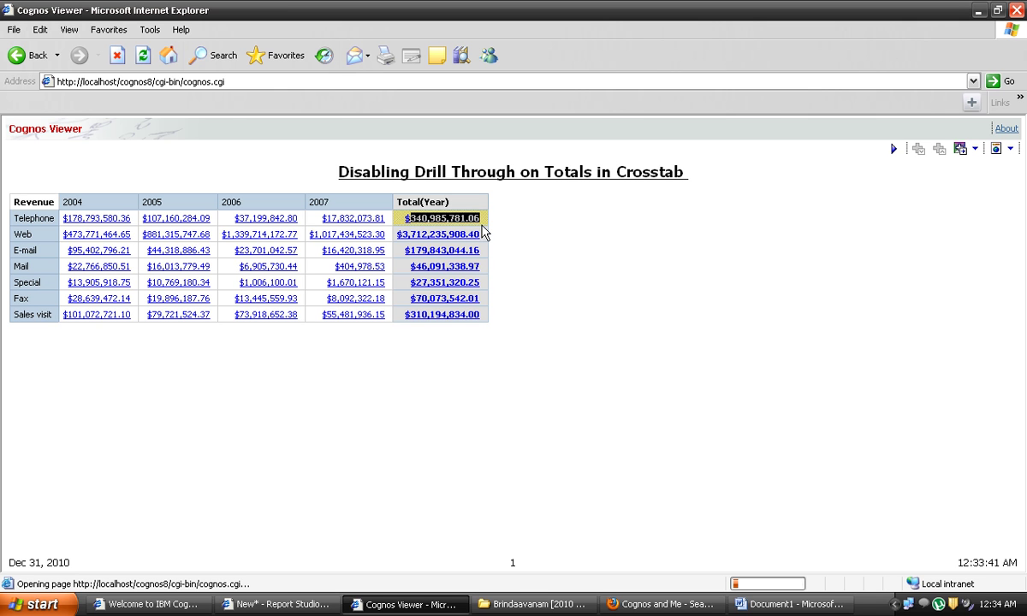
- Set Define Contents to Yes on the Total(Year) intersection cells to empty them
left_click(979, 10)
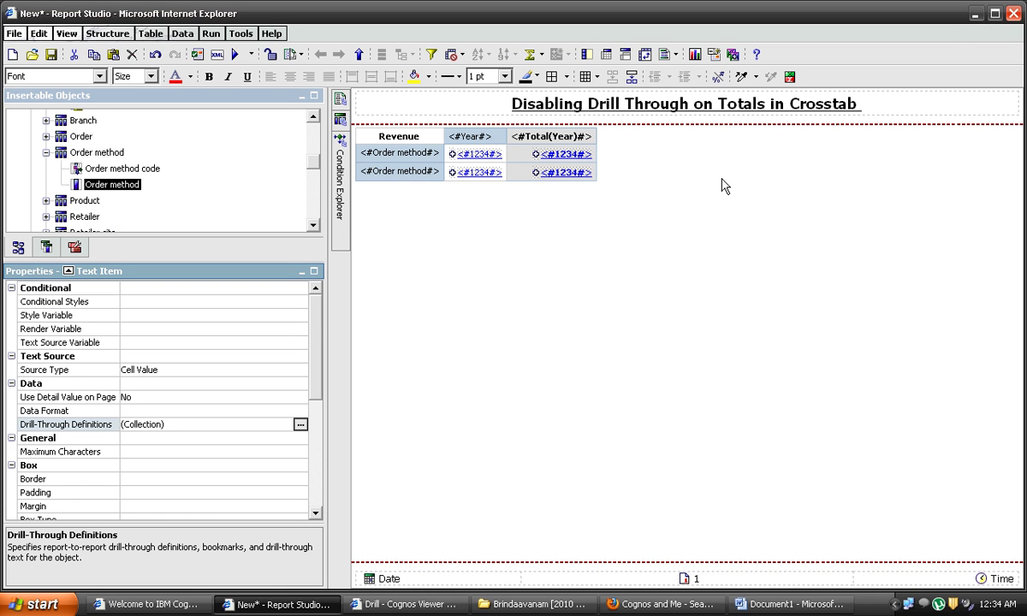
left_click(525, 163)
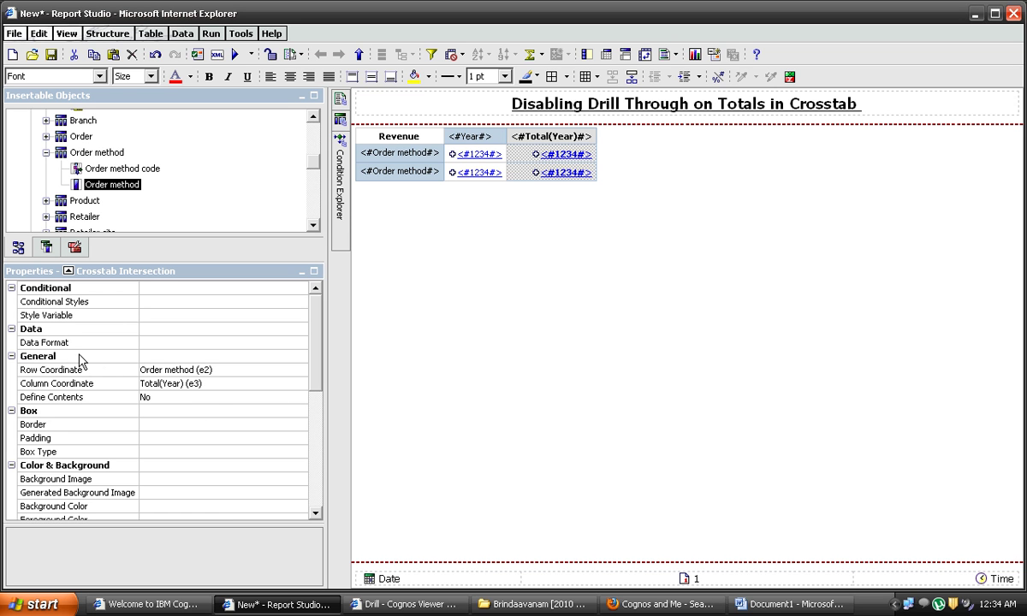
left_click(301, 399)
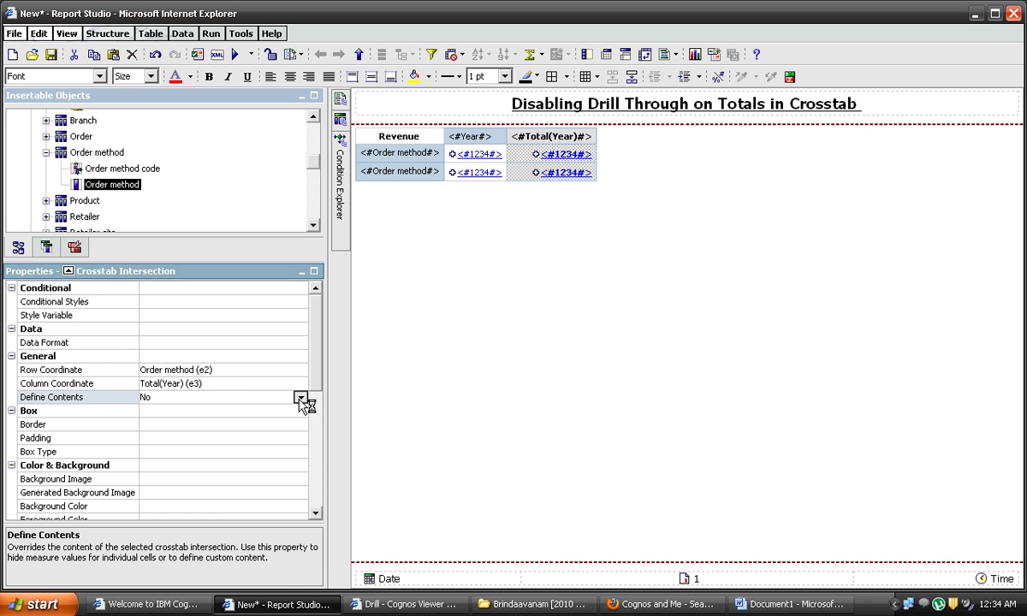
left_click(301, 397)
left_click(291, 422)
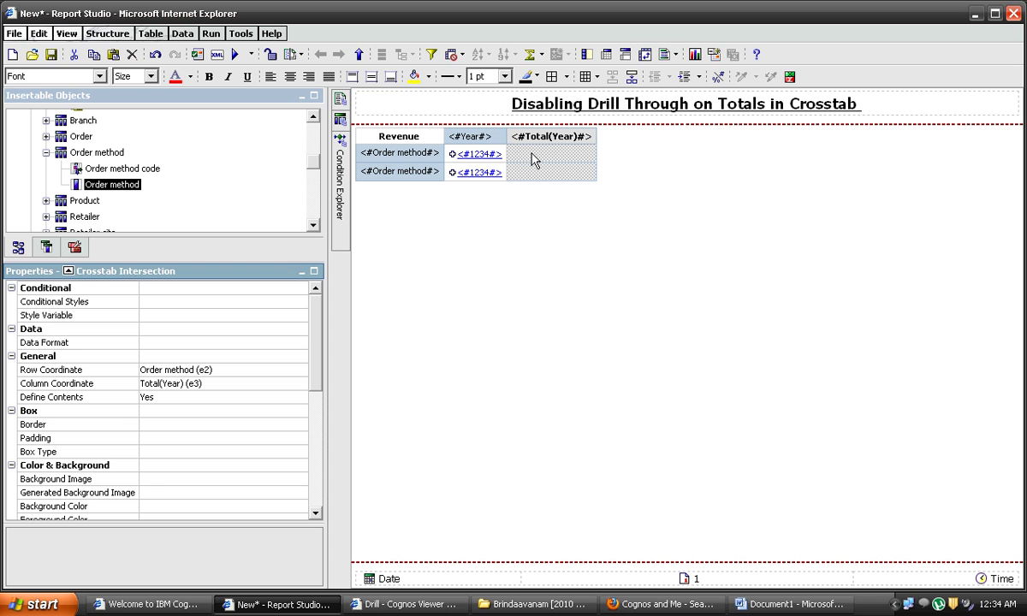
left_click(46, 247)
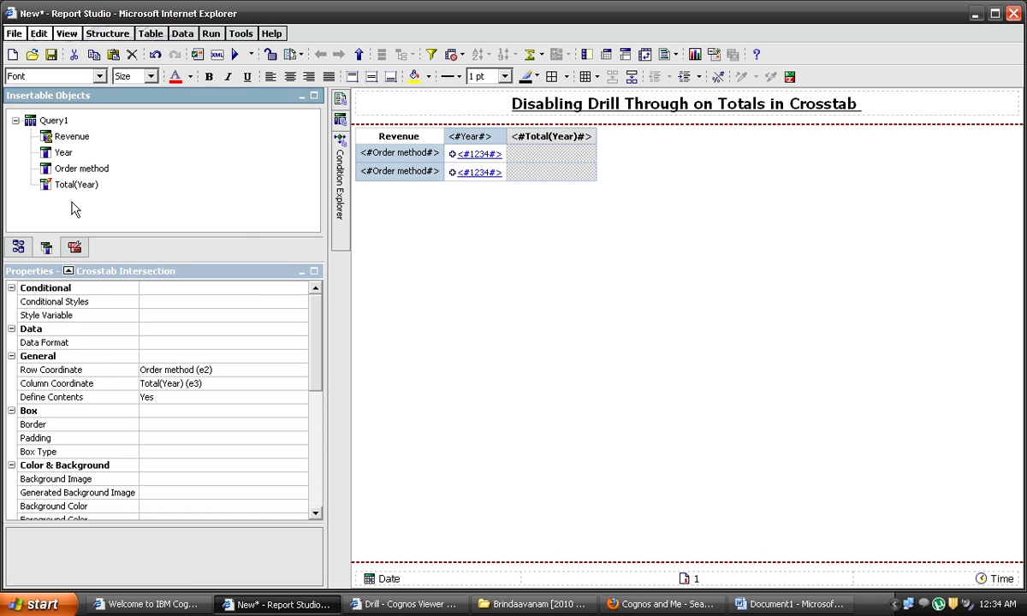
- Drop Total(Year) into the total cells and set its Source Type to Cell Value
left_click_drag(78, 186, 552, 160)
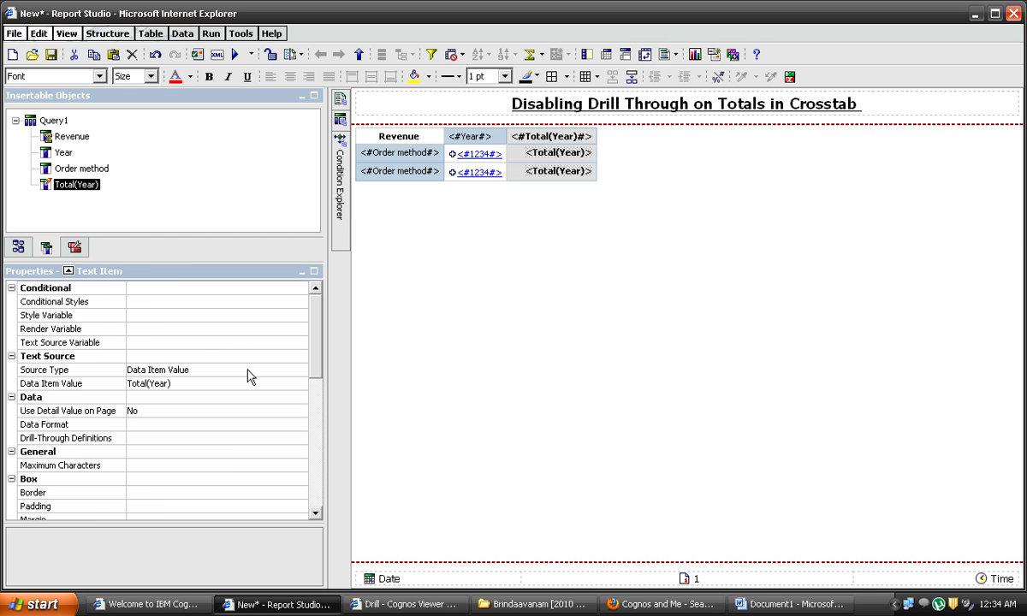
left_click(261, 371)
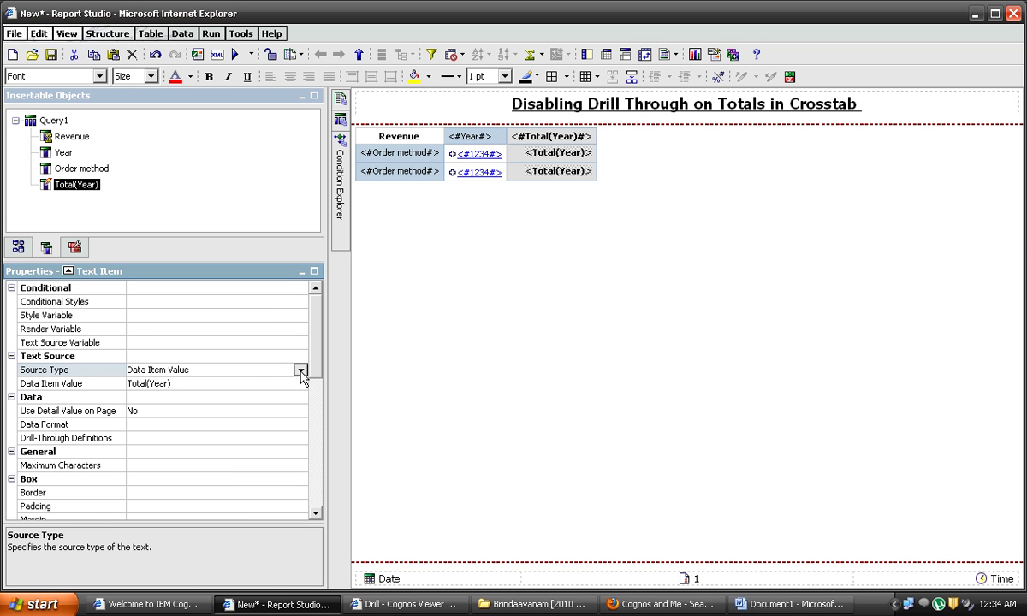
left_click(301, 369)
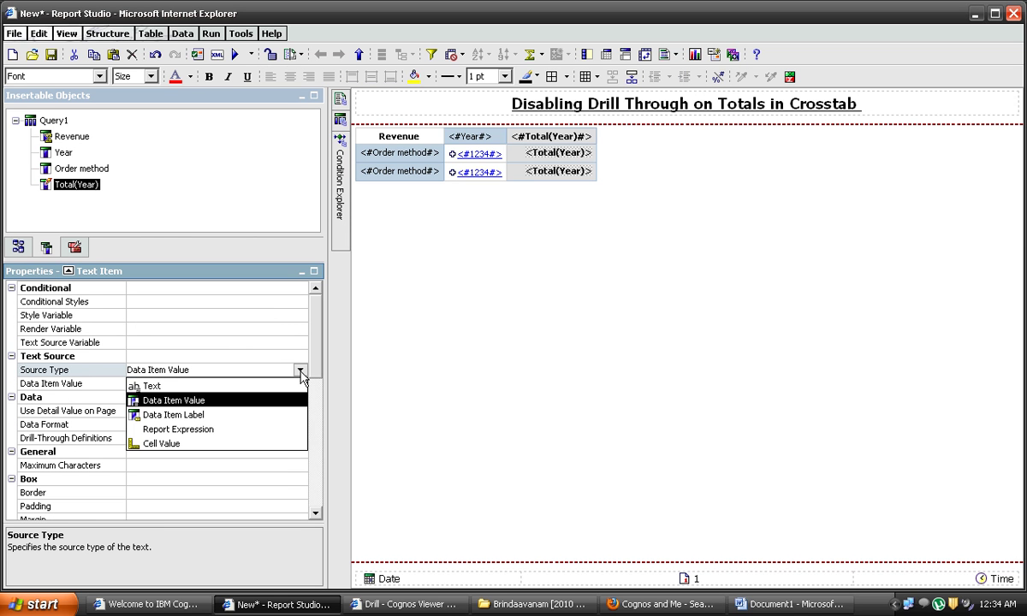
left_click(280, 446)
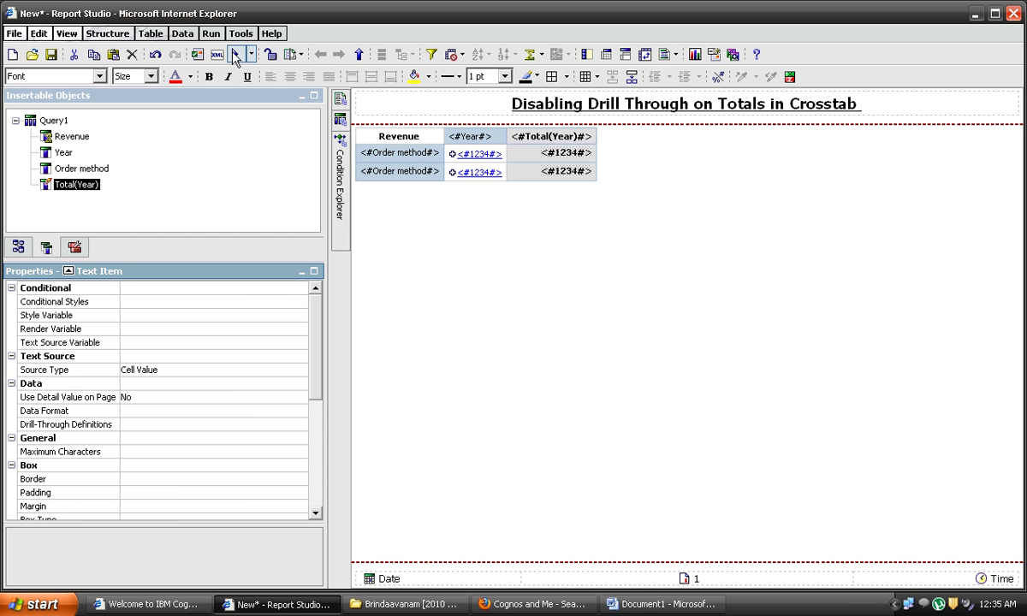
- Rerun the report and confirm the Telephone, Web and E-mail totals no longer drill through
left_click(235, 55)
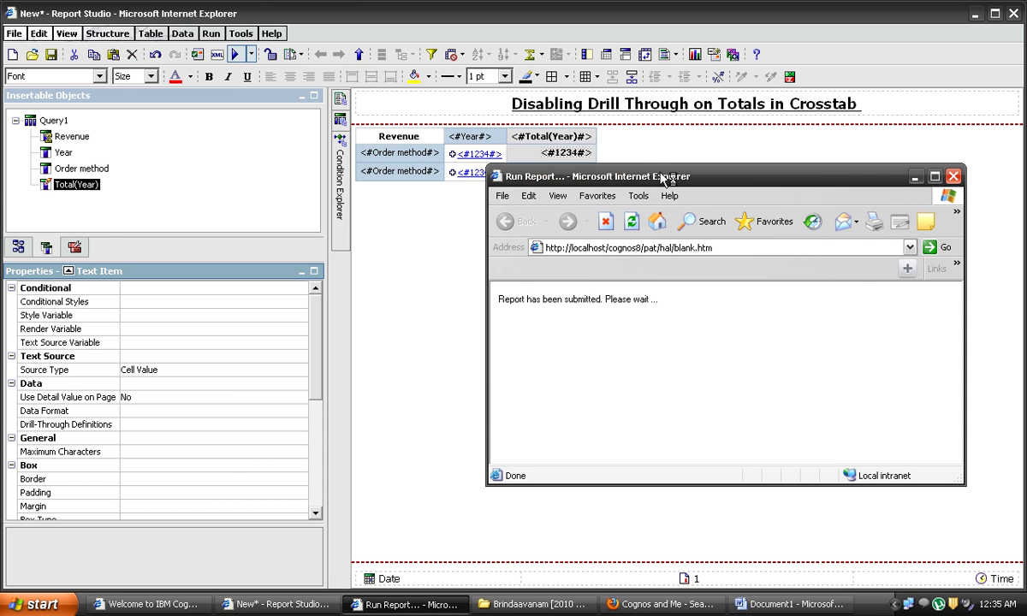
left_click_drag(655, 177, 572, 173)
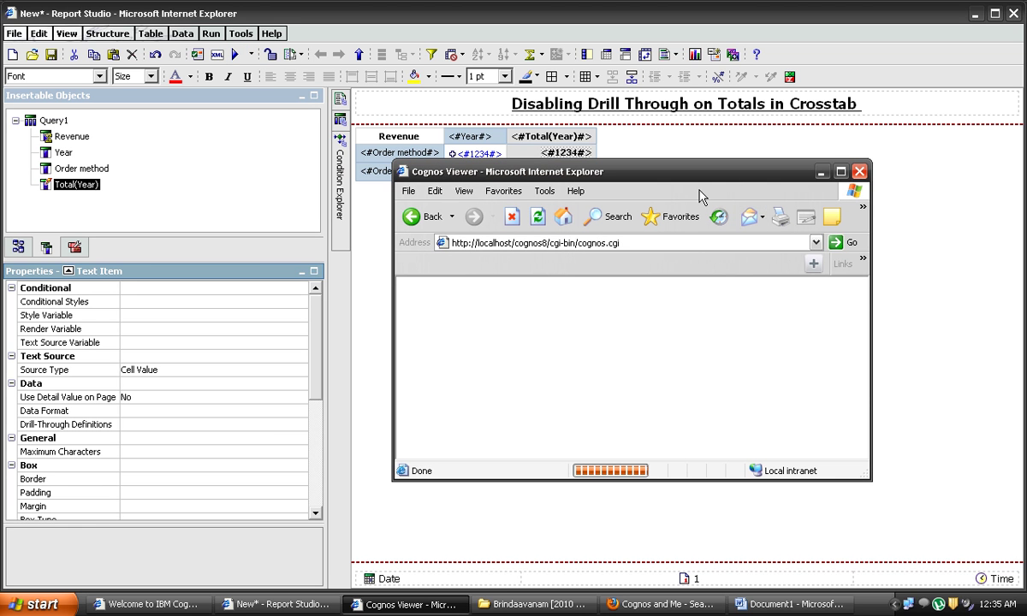
double_click(786, 167)
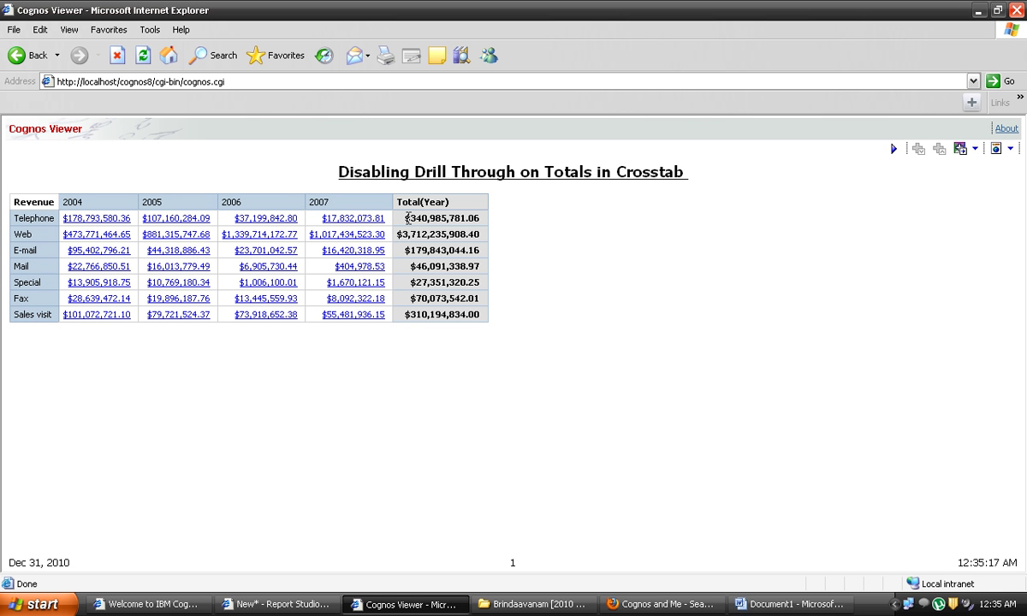
left_click(407, 218)
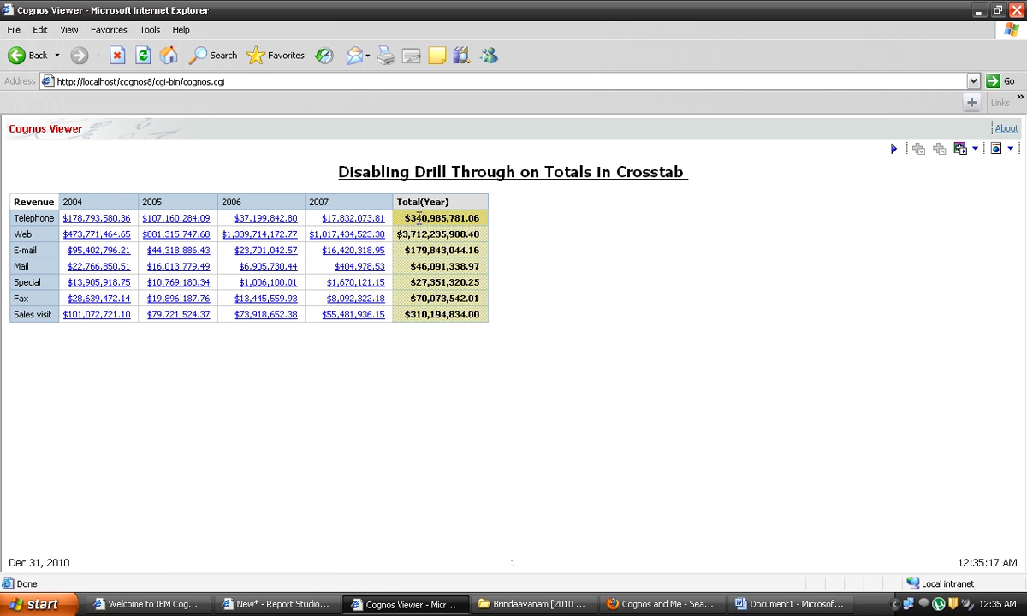
double_click(409, 219)
double_click(420, 233)
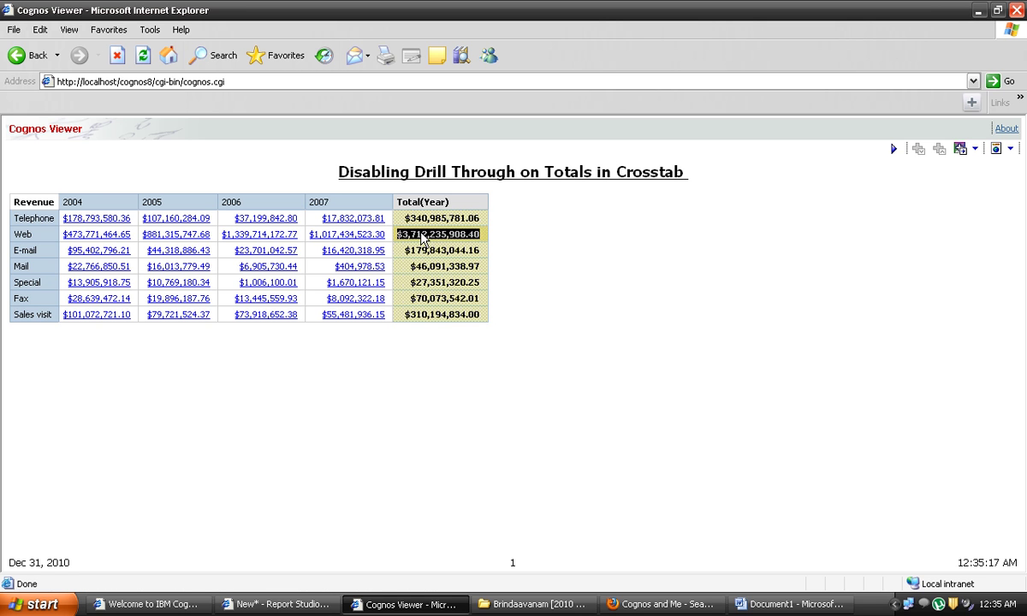
double_click(418, 250)
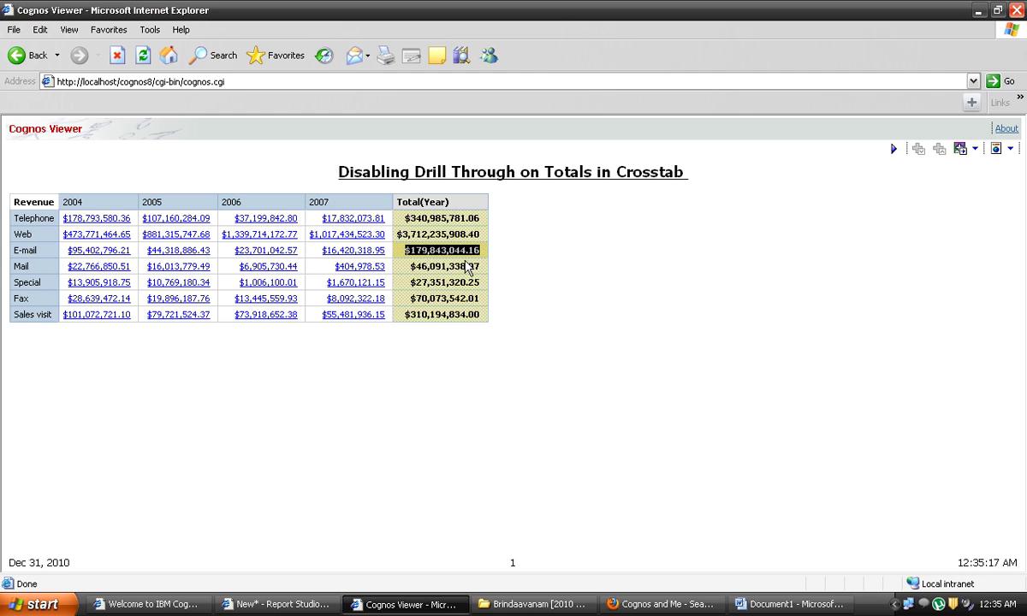